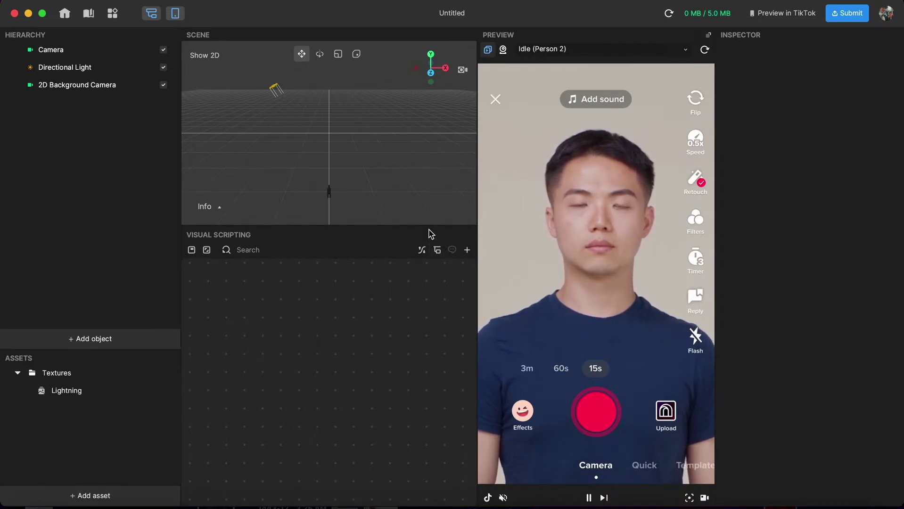
- Enlarge the Scene view by lowering the Scene/Visual Scripting divider
left_click_drag(429, 231, 434, 382)
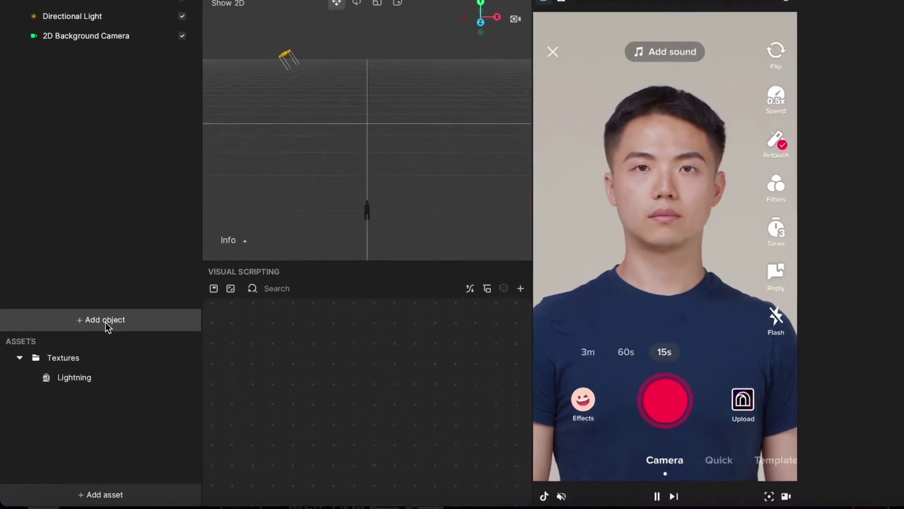
- Add a Hand Segmentation object and check it on the webcam and sample video previews
left_click(90, 338)
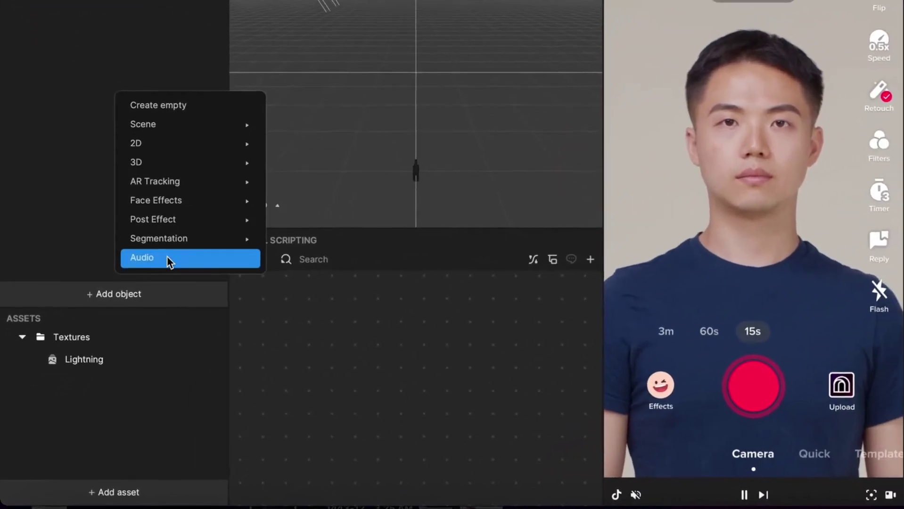
mouse_move(169, 268)
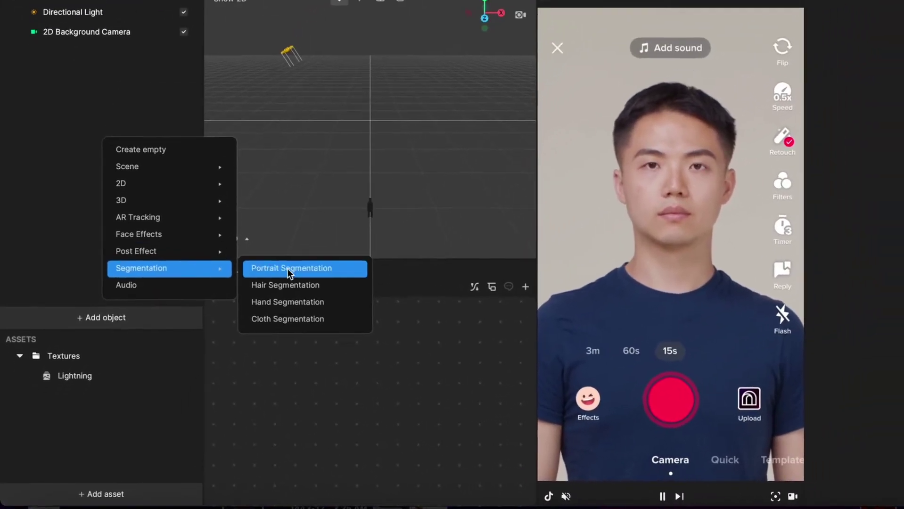
left_click(265, 320)
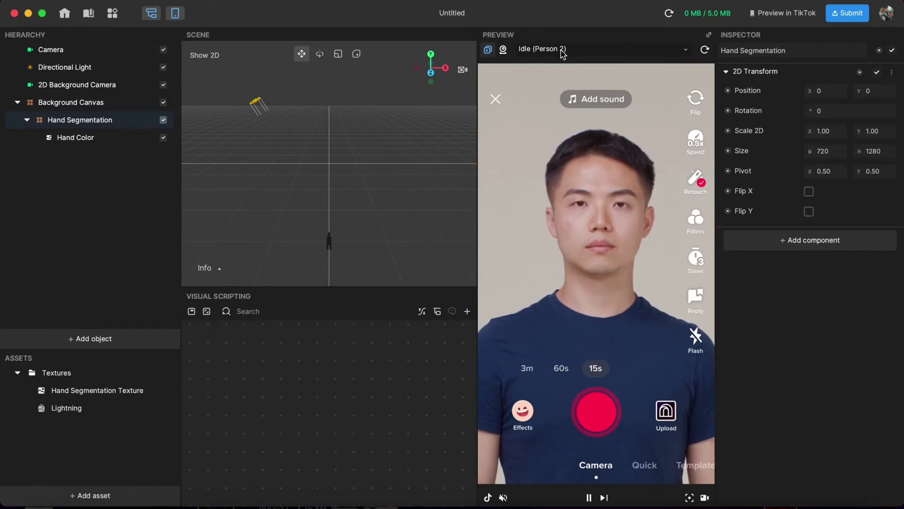
left_click(504, 49)
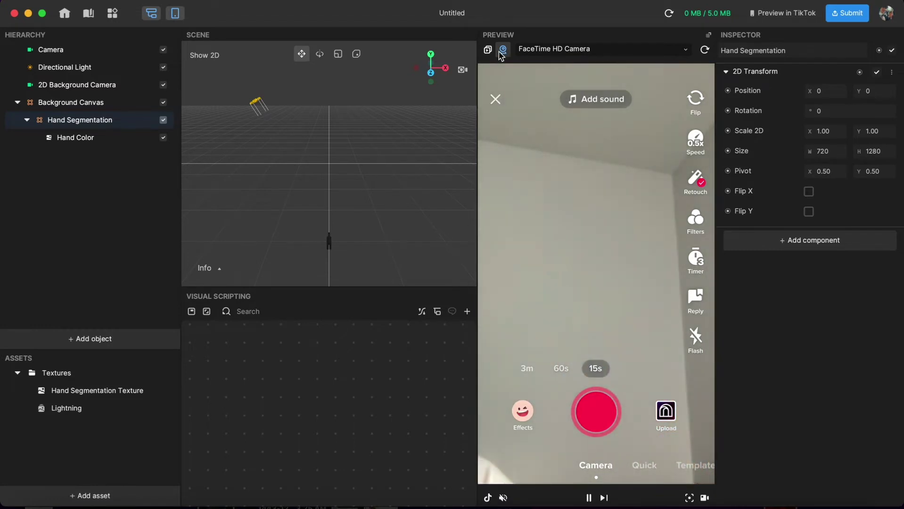
left_click(488, 49)
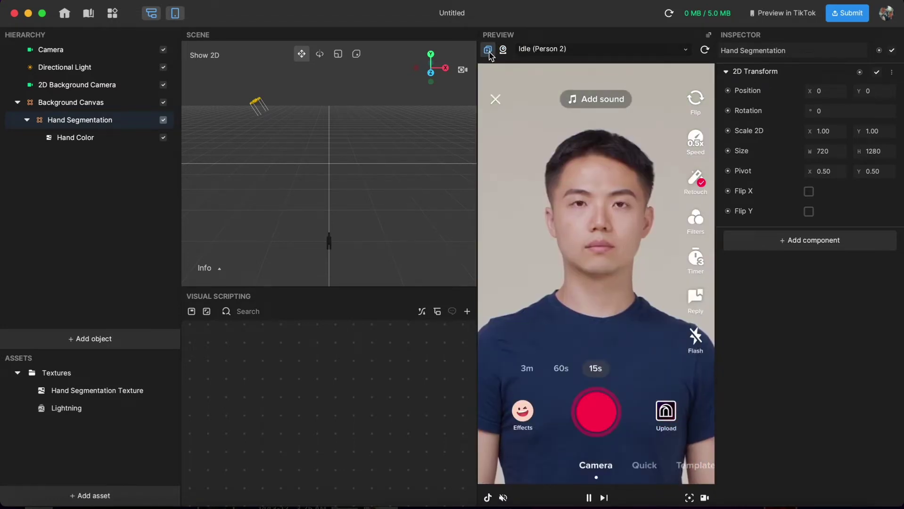
left_click(113, 174)
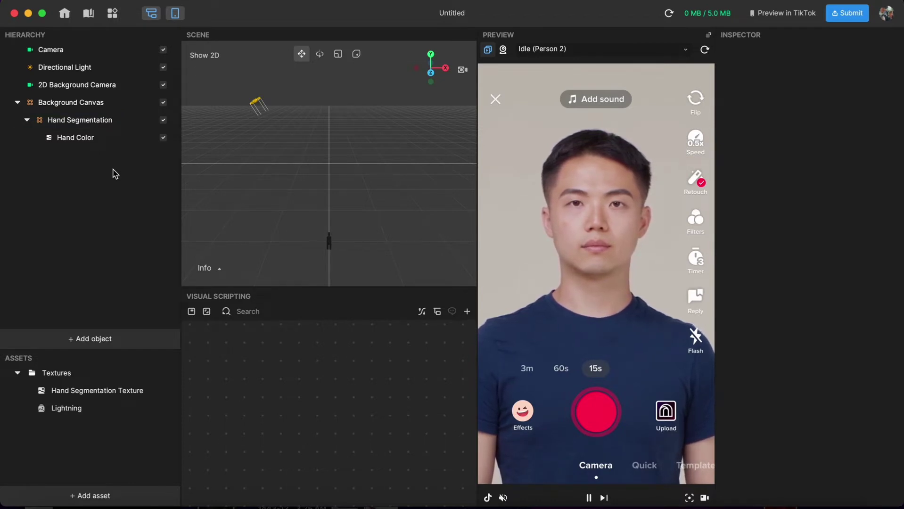
- Inspect Hand Color, then review the 162-frame, 200×200 Lightning texture sequence and its preview
left_click(108, 140)
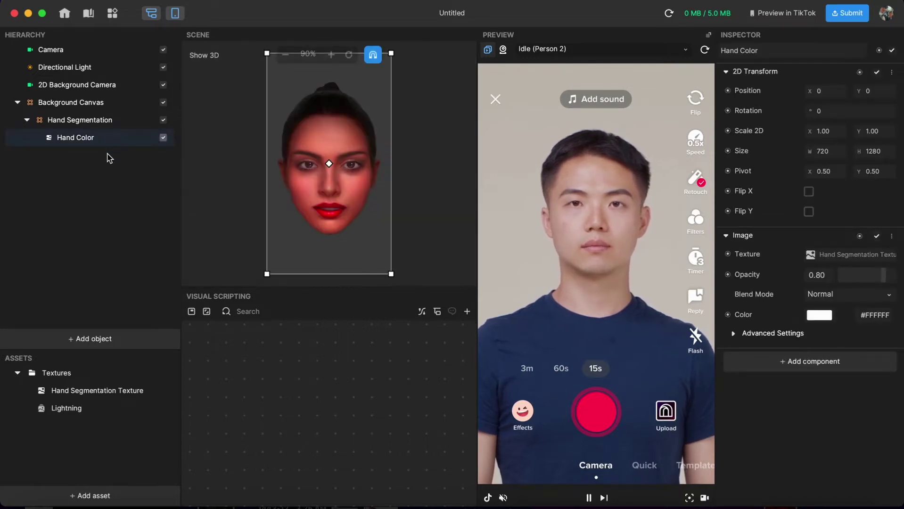
left_click(108, 157)
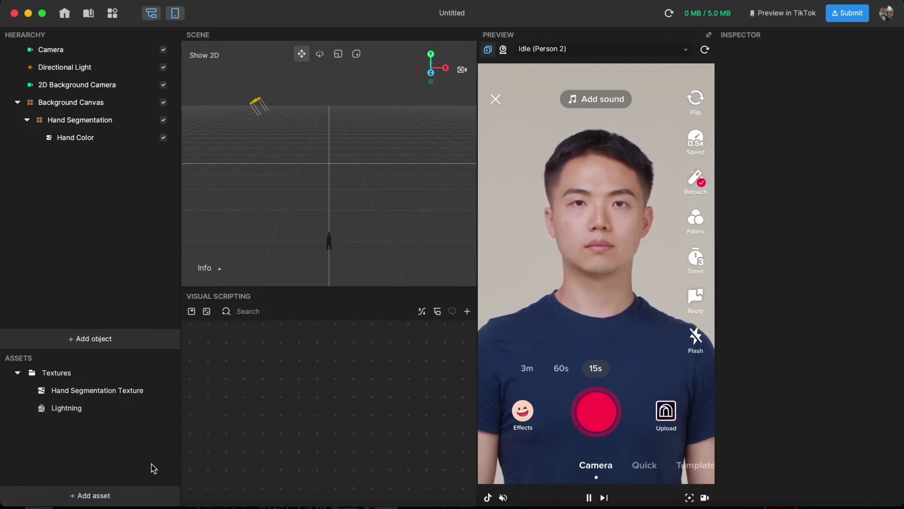
left_click(67, 408)
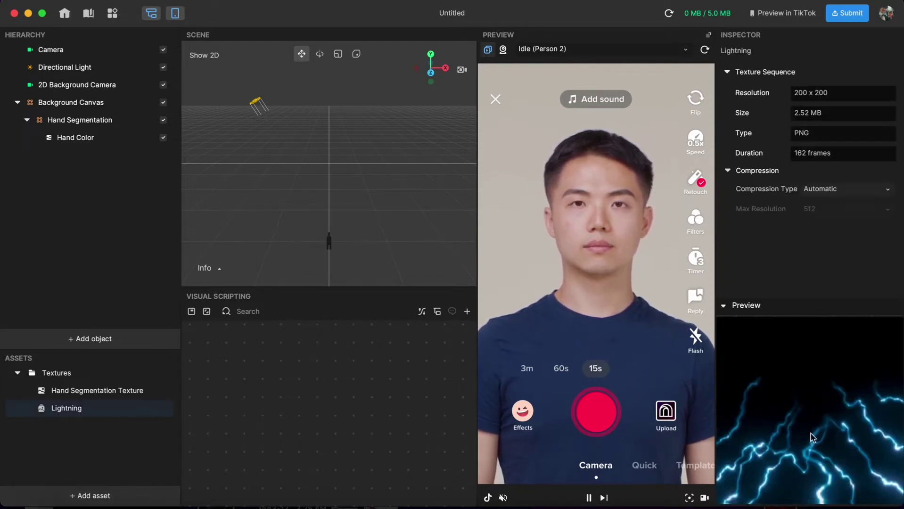
left_click(745, 305)
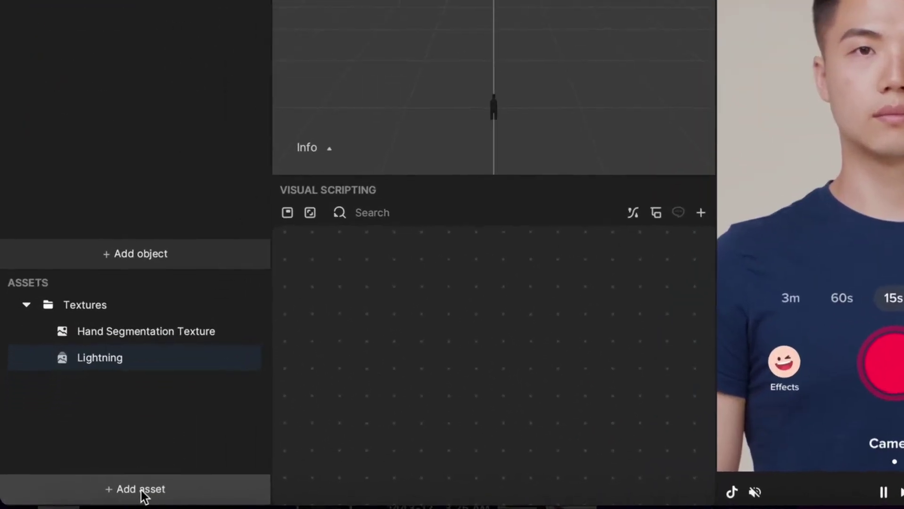
left_click(120, 495)
mouse_move(177, 381)
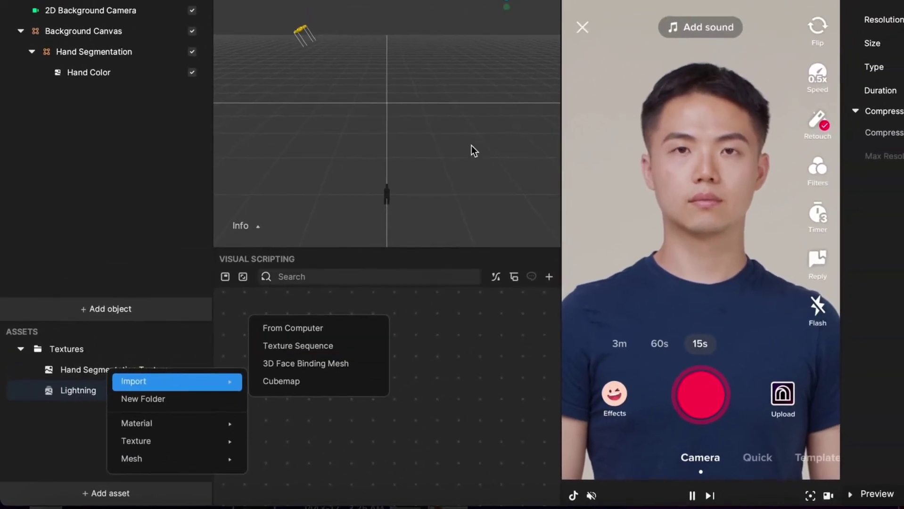
left_click(66, 361)
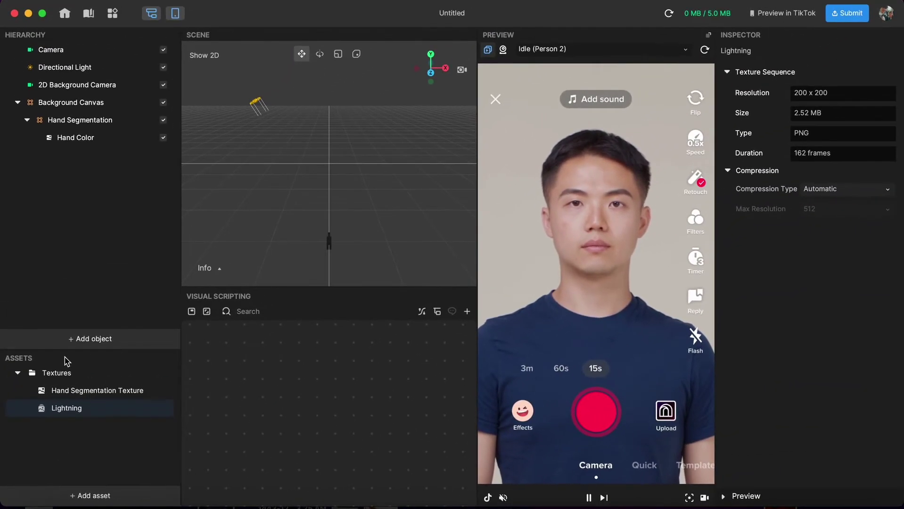
left_click(78, 409)
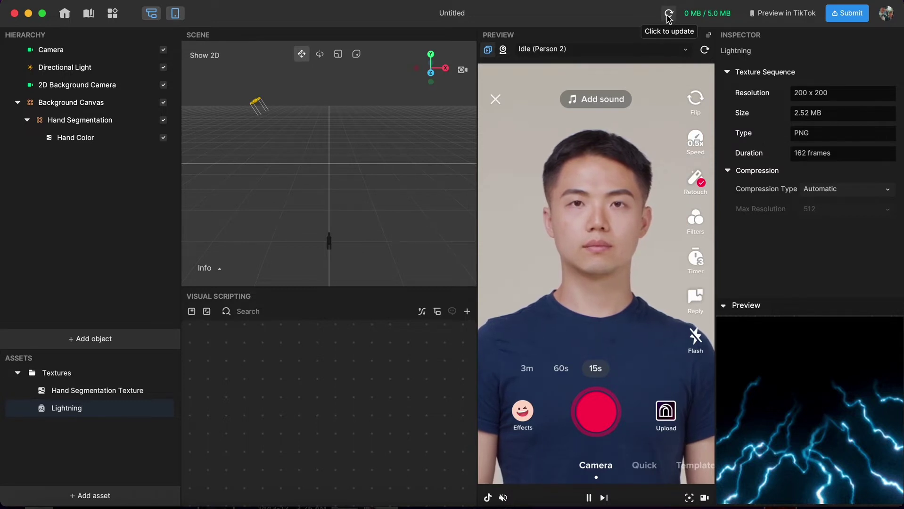
- Review the Hand Color layer's properties and component list without adding anything
left_click(668, 13)
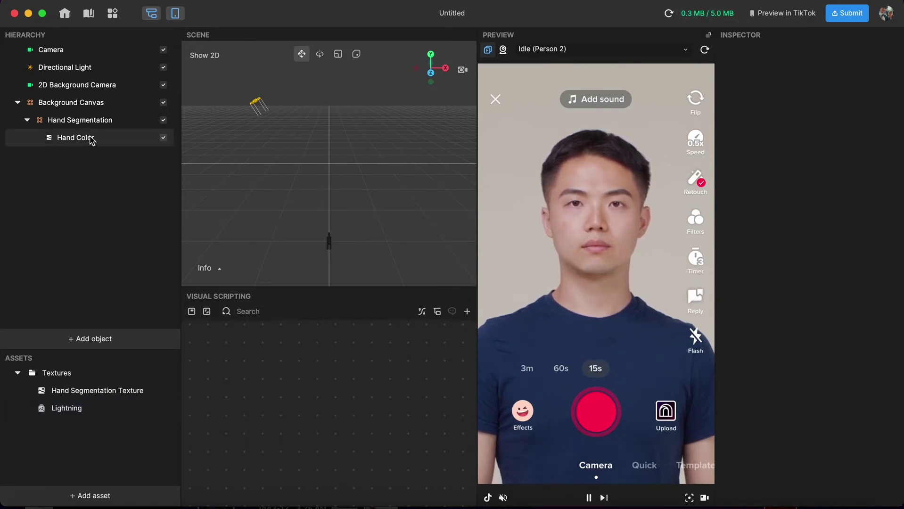
left_click(76, 137)
left_click(770, 361)
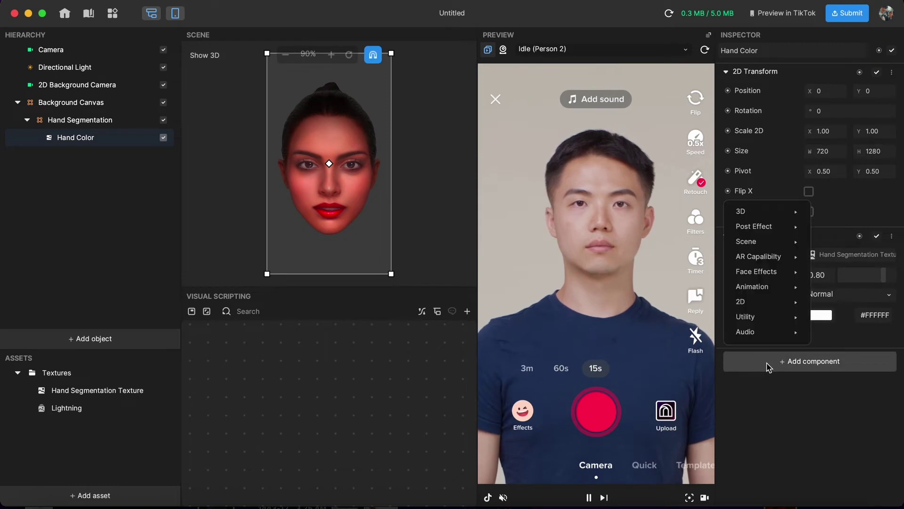
mouse_move(752, 287)
left_click(817, 398)
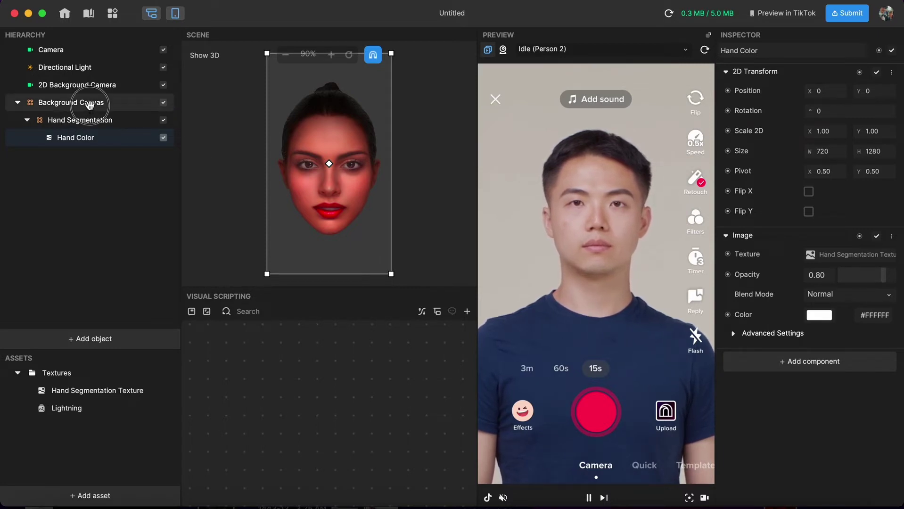
- Delete the Background Canvas together with its hand segmentation children
left_click(71, 102)
right_click(74, 106)
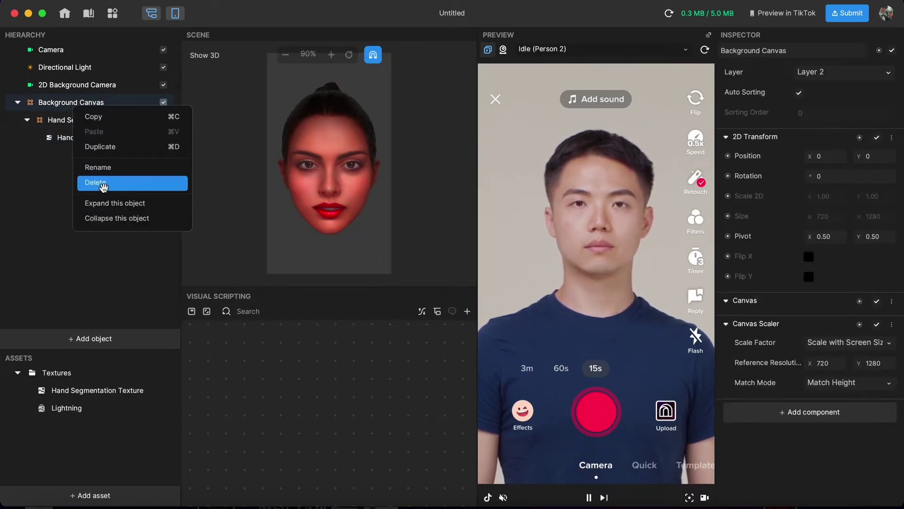
left_click(102, 185)
left_click(111, 338)
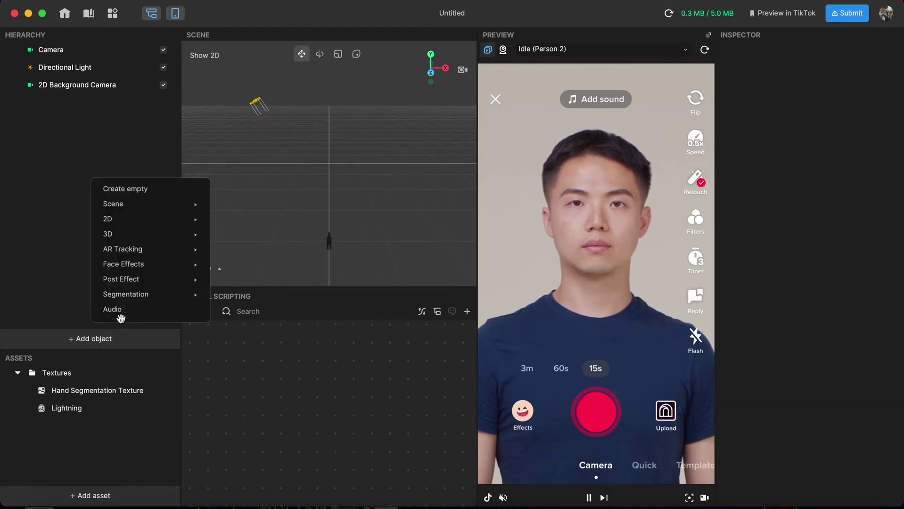
mouse_move(125, 294)
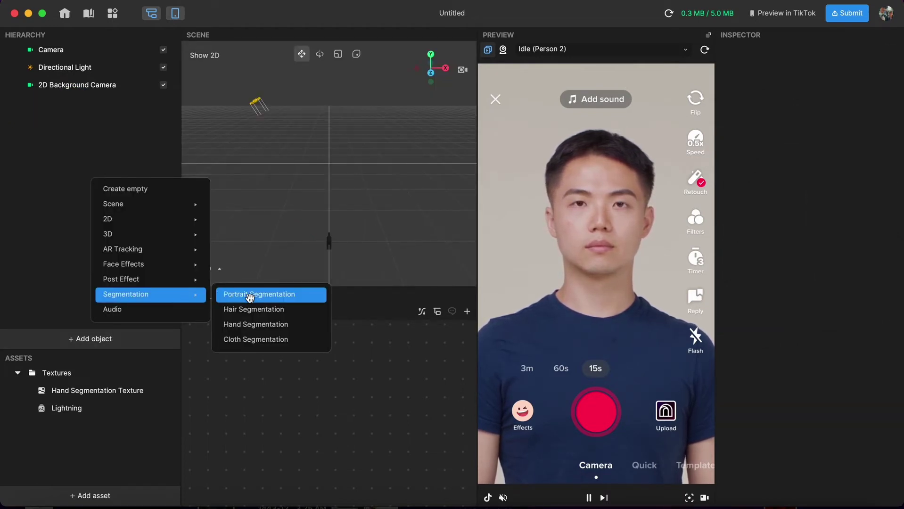
- Add a Portrait Segmentation object and rename its Portrait layer to Hand_Seg
left_click(290, 295)
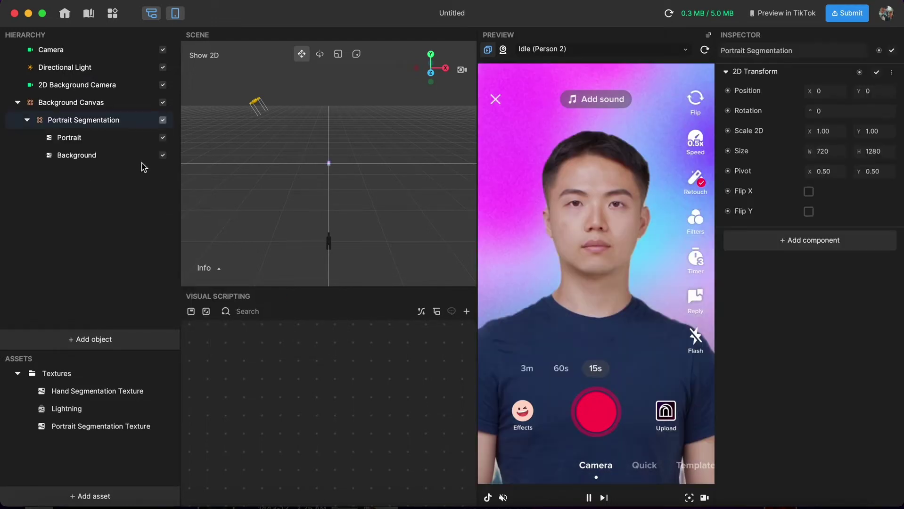
left_click(79, 157)
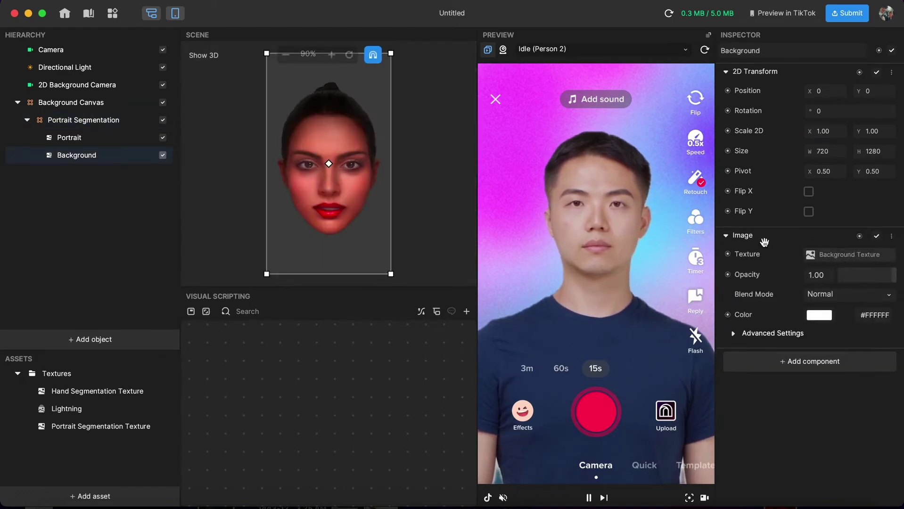
left_click(69, 137)
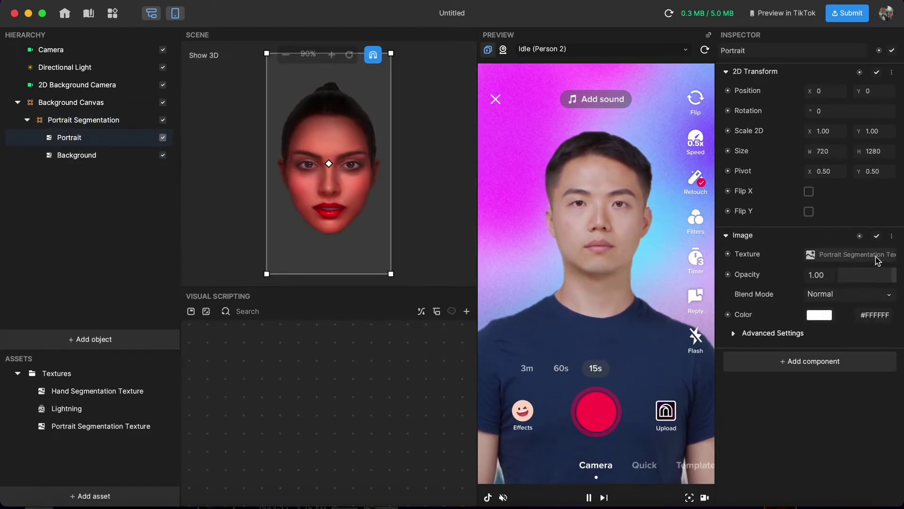
right_click(70, 142)
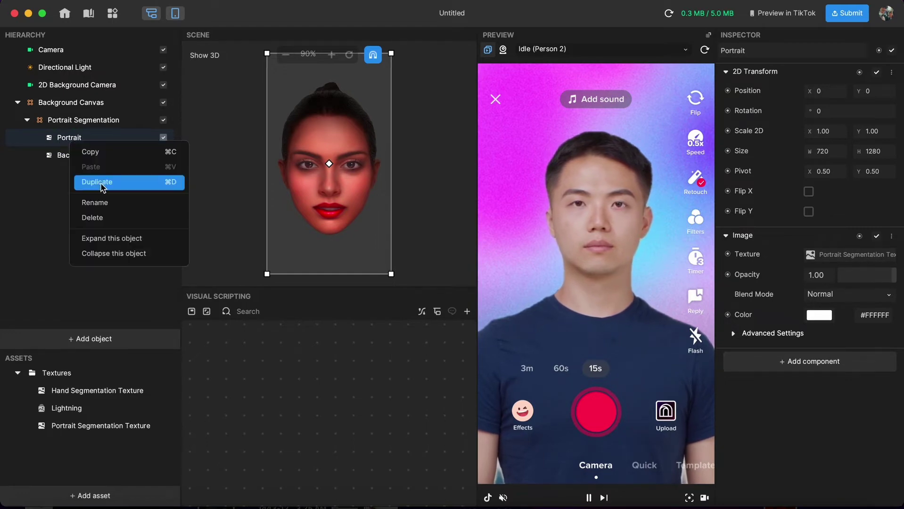
left_click(104, 202)
type("Hand")
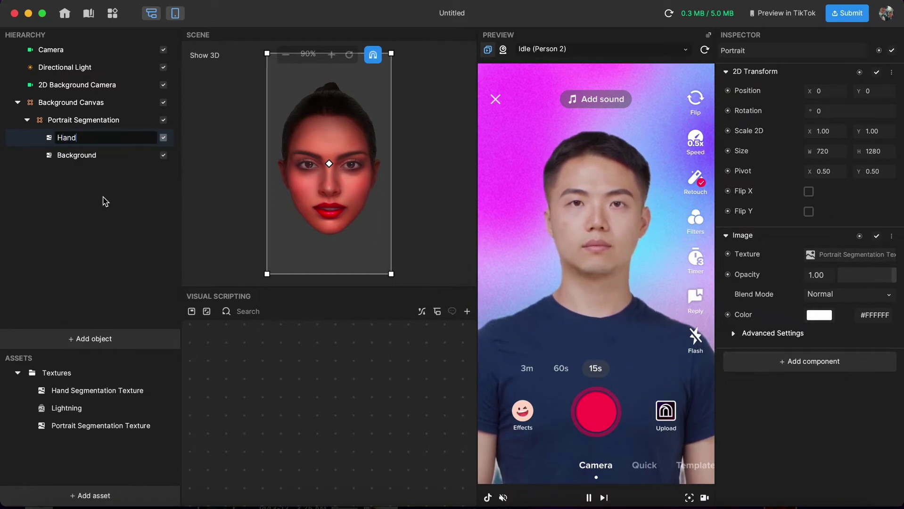
type("_Seg")
key("Return")
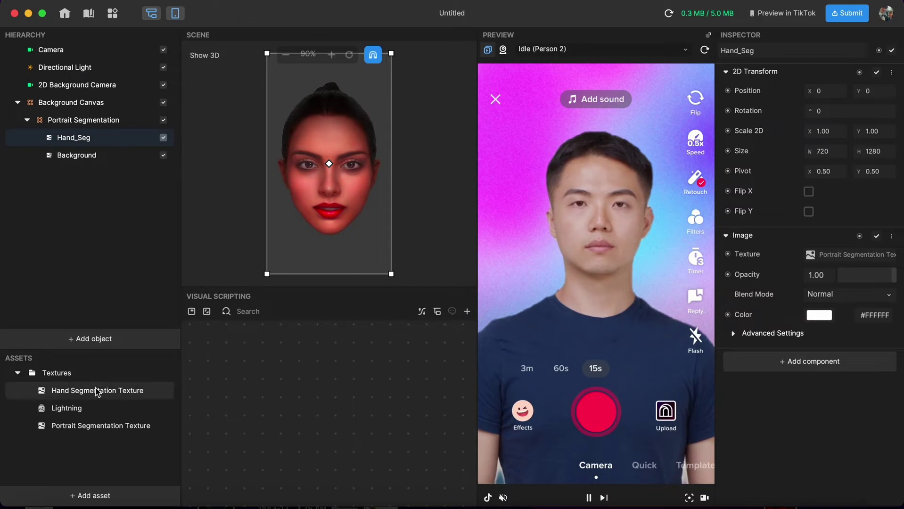
- Delete the Hand Segmentation Texture and rename the Portrait Segmentation Texture to Hand_Seg_Tex
left_click(97, 391)
right_click(113, 390)
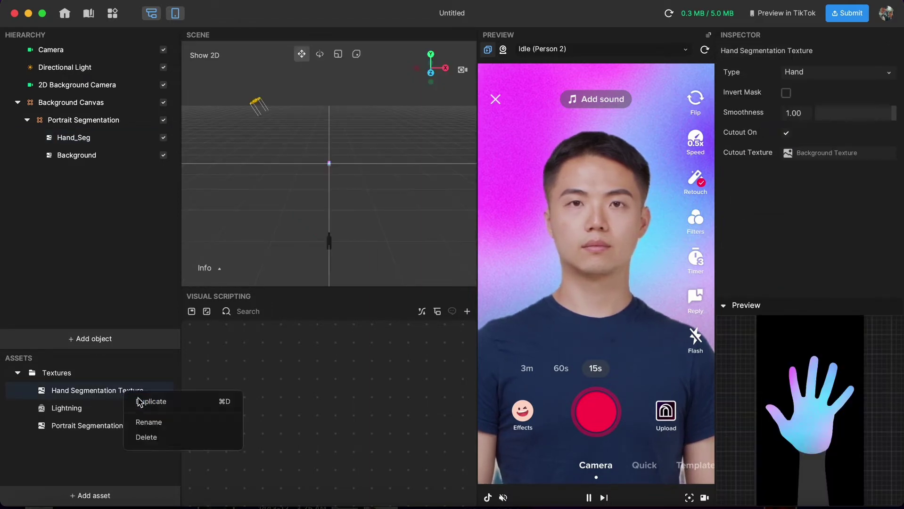
left_click(145, 438)
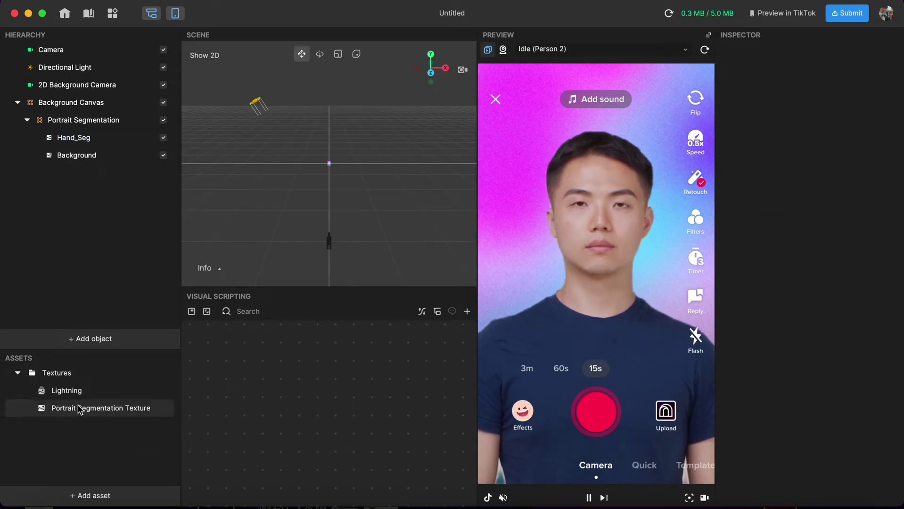
left_click(106, 411)
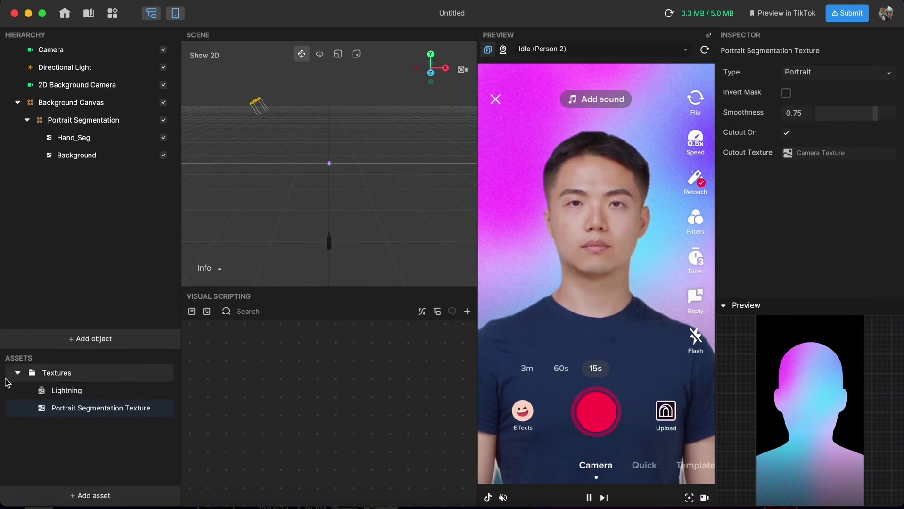
right_click(98, 414)
left_click(127, 446)
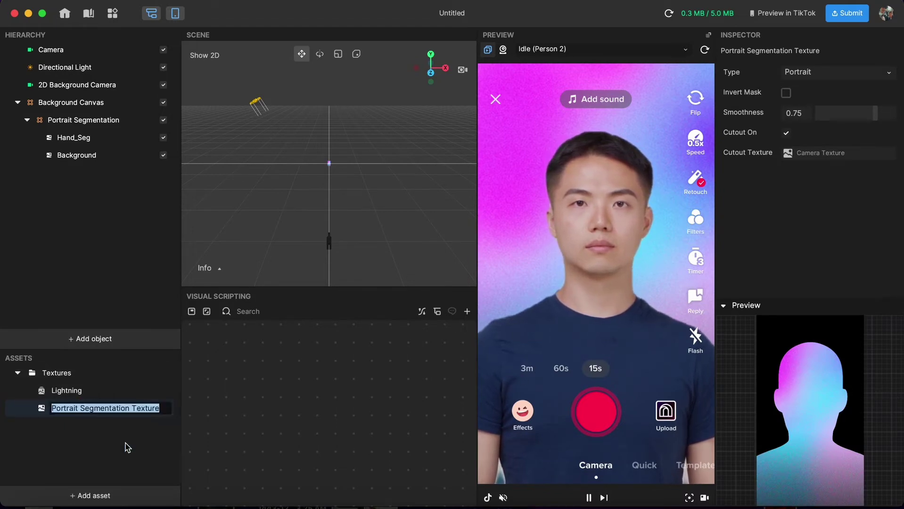
type("Hand_Seg_Tex")
key("Return")
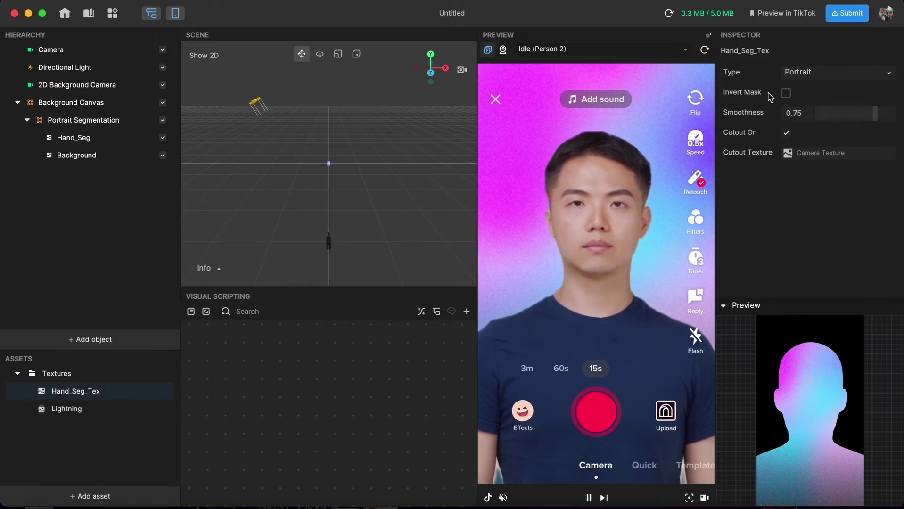
- Turn on Invert Mask and set Hand_Seg_Tex's type to Hand, testing on the webcam
left_click(788, 94)
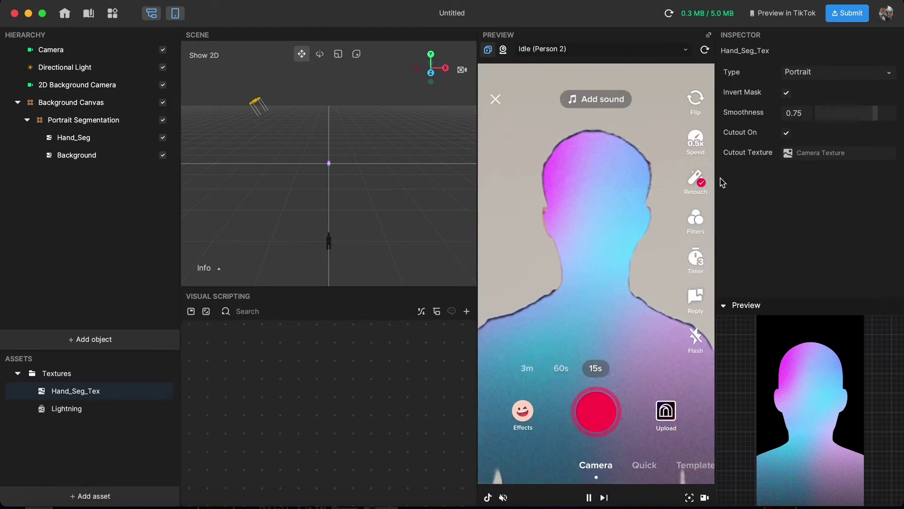
left_click(830, 72)
left_click(806, 113)
left_click(819, 72)
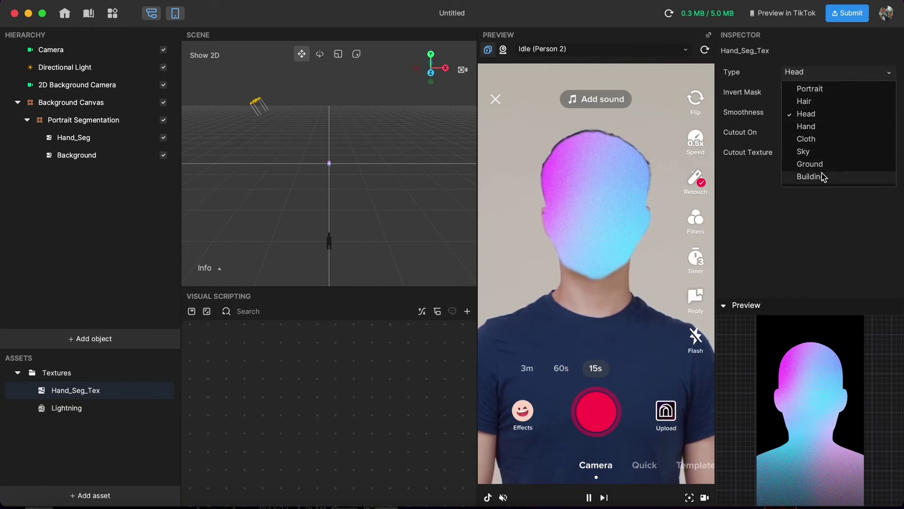
left_click(806, 126)
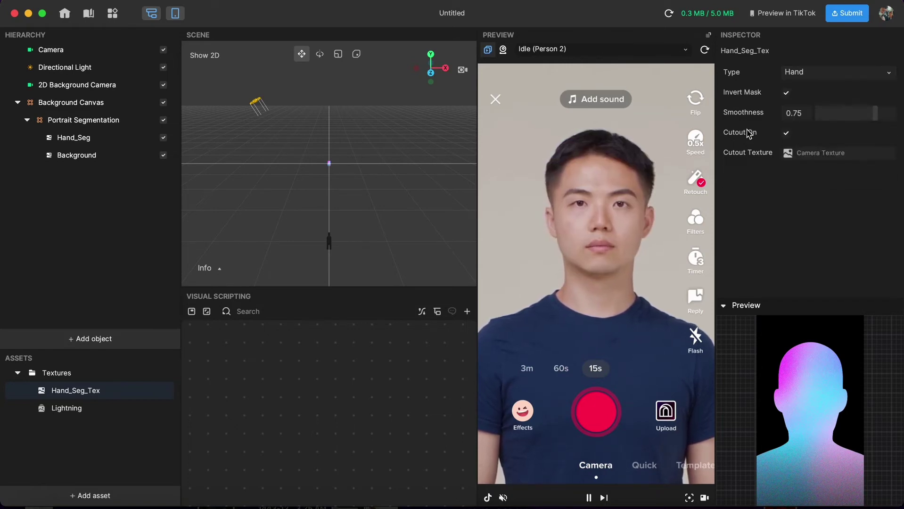
left_click(502, 49)
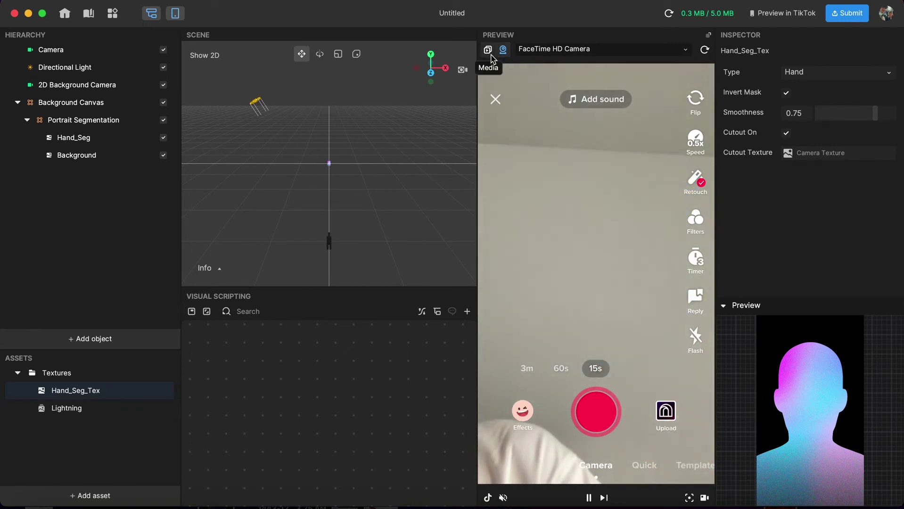
left_click(488, 49)
left_click(73, 137)
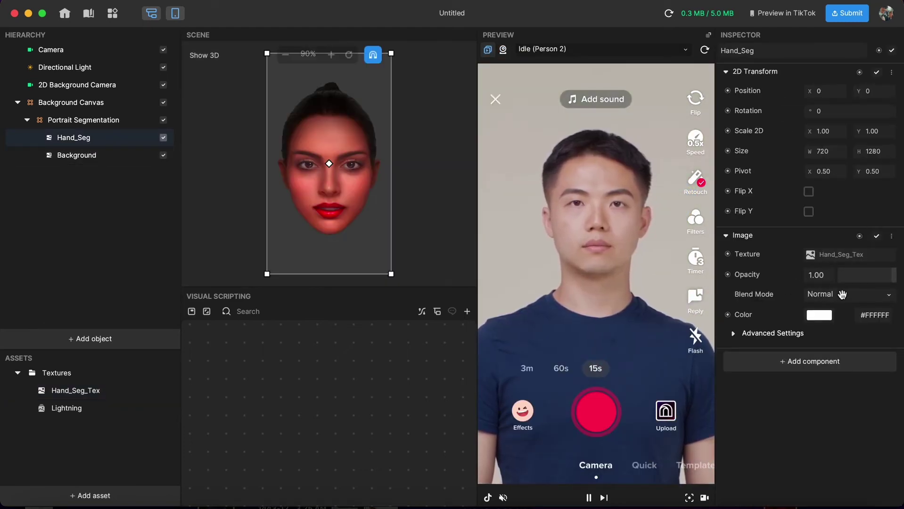
- Add an Animation Sequence component to Background that plays the Lightning texture sequence
left_click(116, 157)
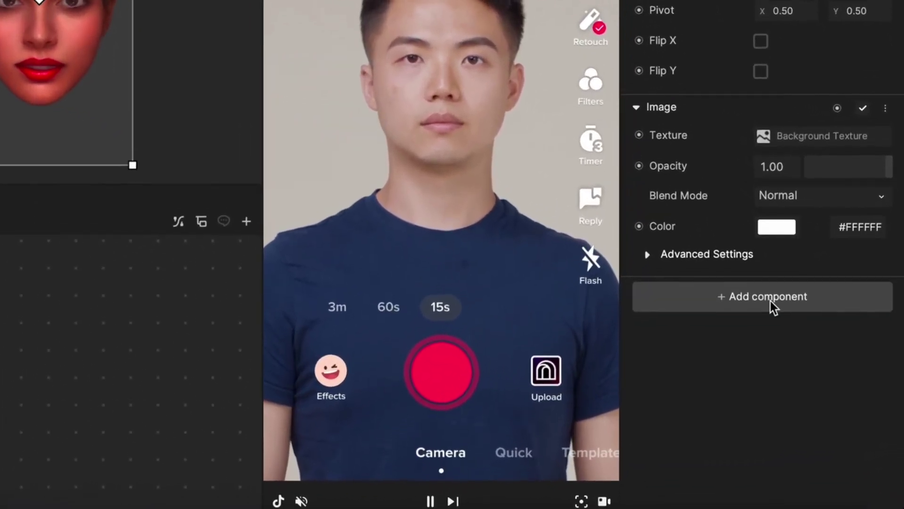
left_click(773, 298)
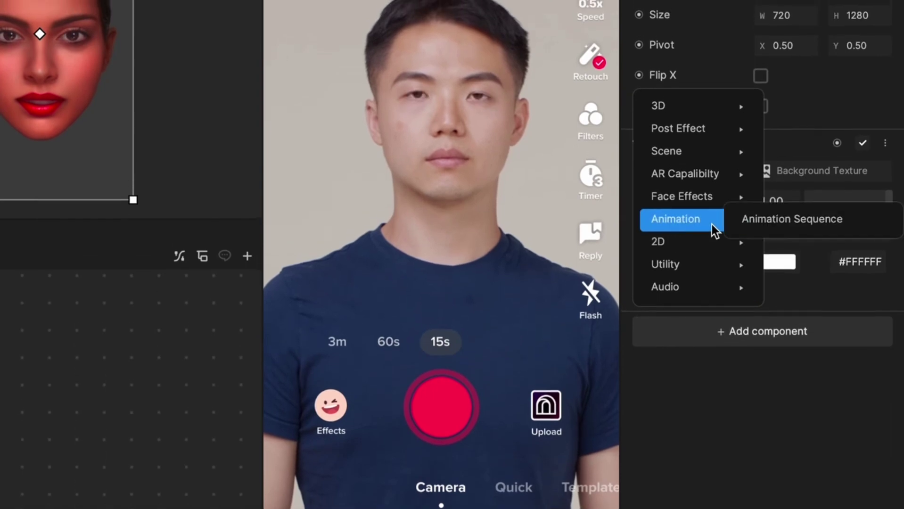
left_click(776, 218)
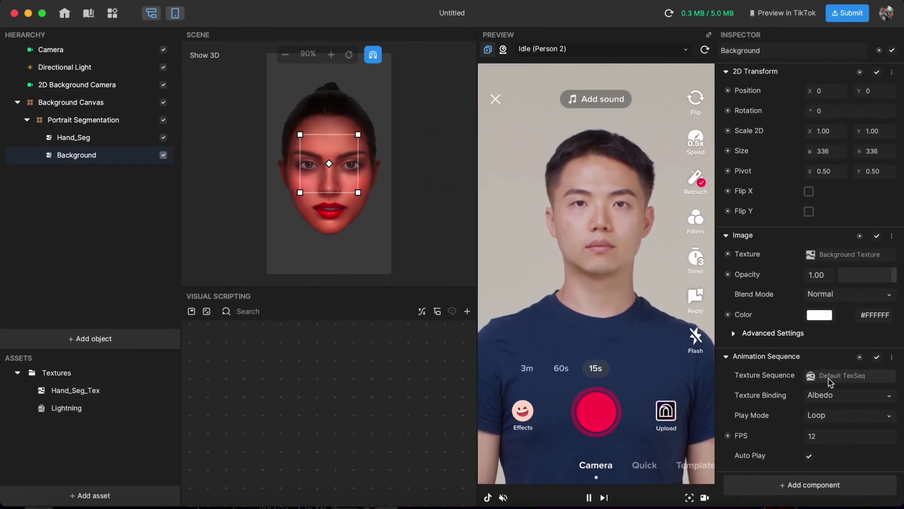
left_click(830, 378)
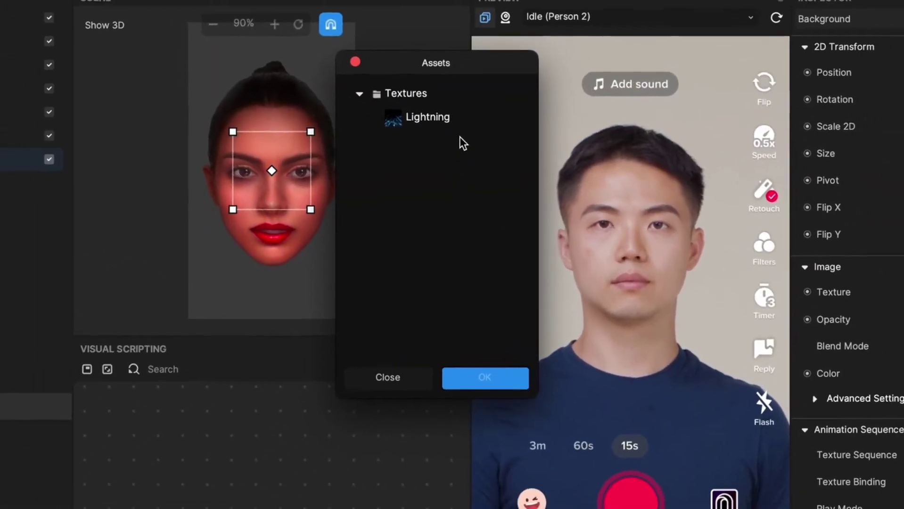
left_click(464, 129)
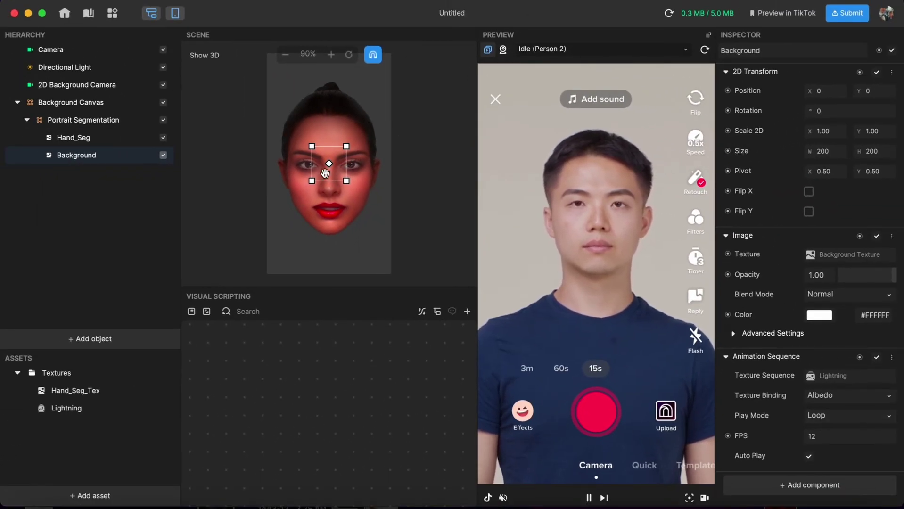
- Resize the Background image to 1313×1313, centre it, and check it on the live camera
left_click(503, 49)
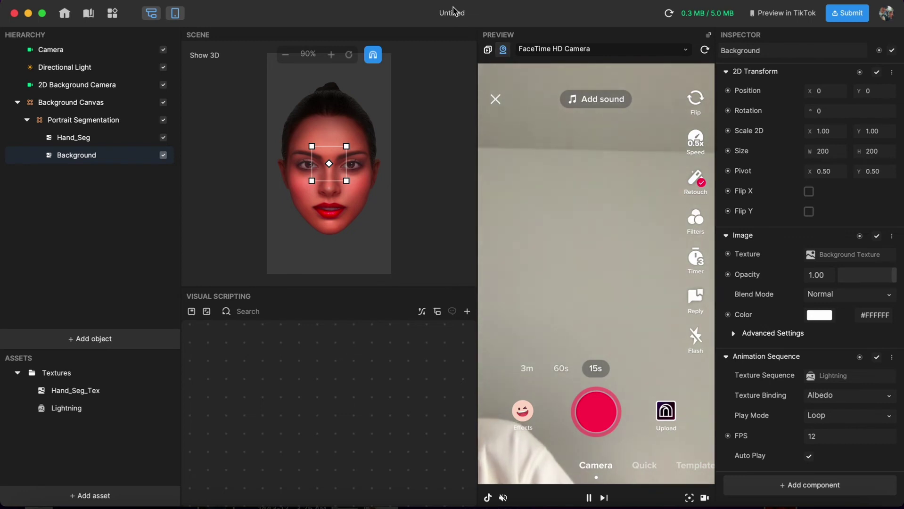
left_click(488, 49)
left_click_drag(311, 182, 222, 358)
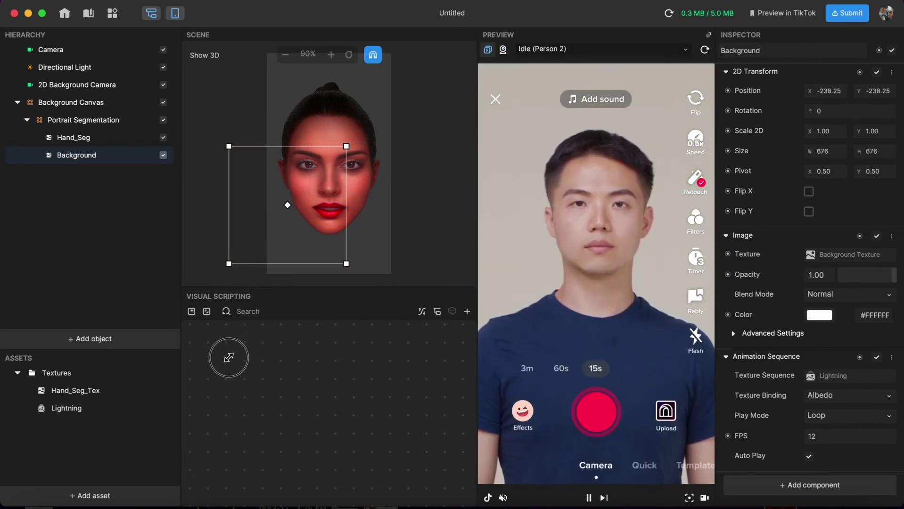
left_click_drag(346, 147, 459, 41)
left_click_drag(396, 127, 399, 142)
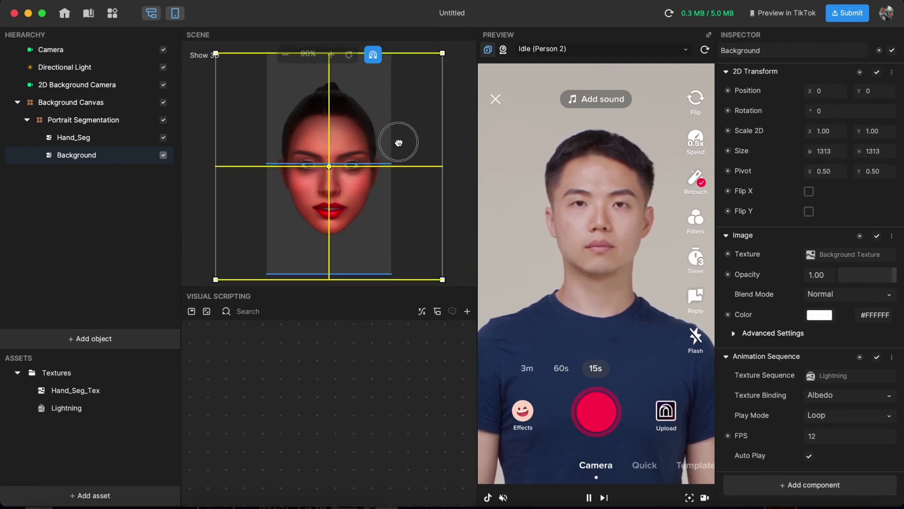
left_click(503, 49)
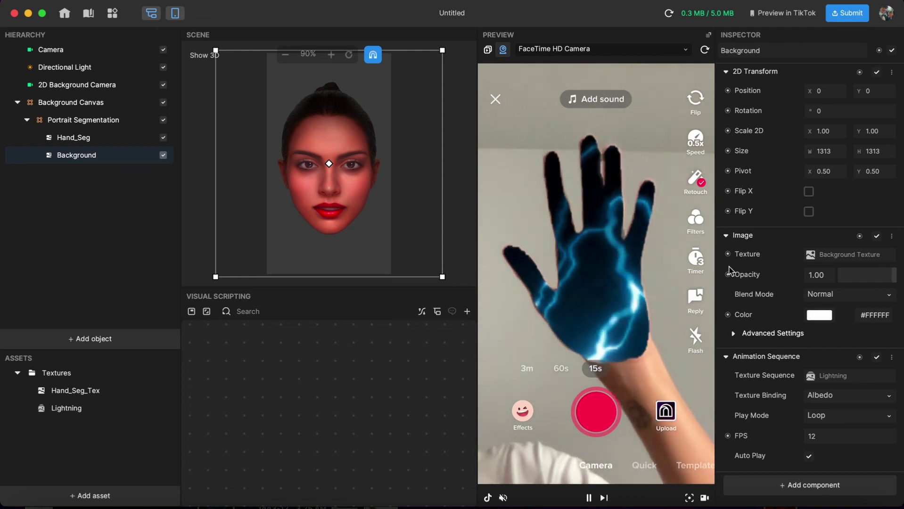
- Set the Background image's blend mode to Lighten, then return the preview to sample video
left_click(825, 297)
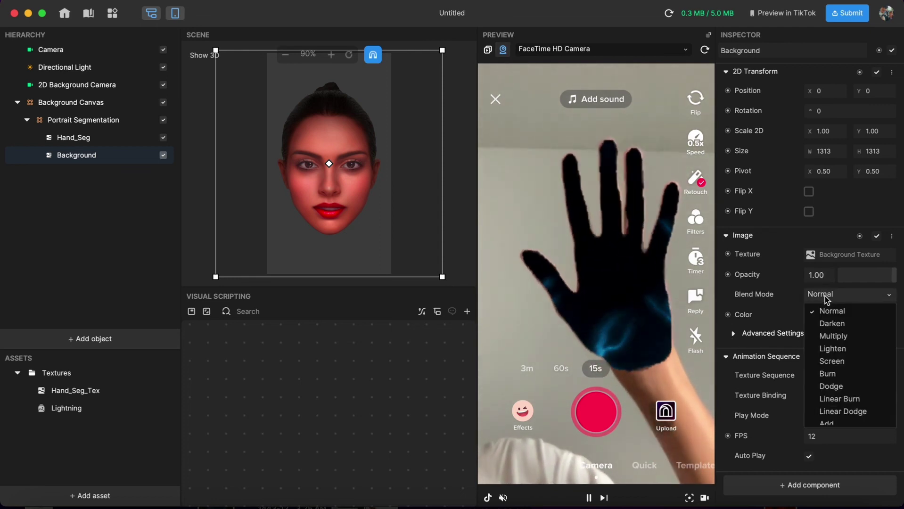
left_click(833, 349)
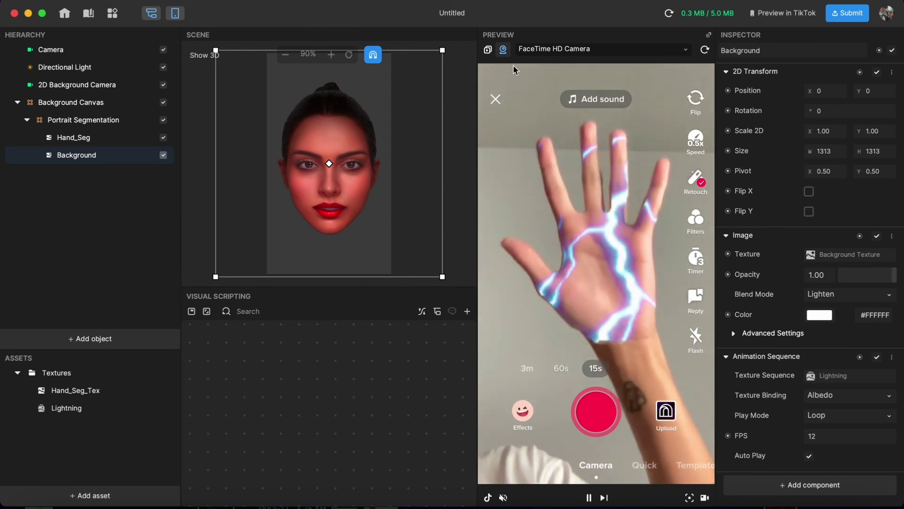
left_click(488, 52)
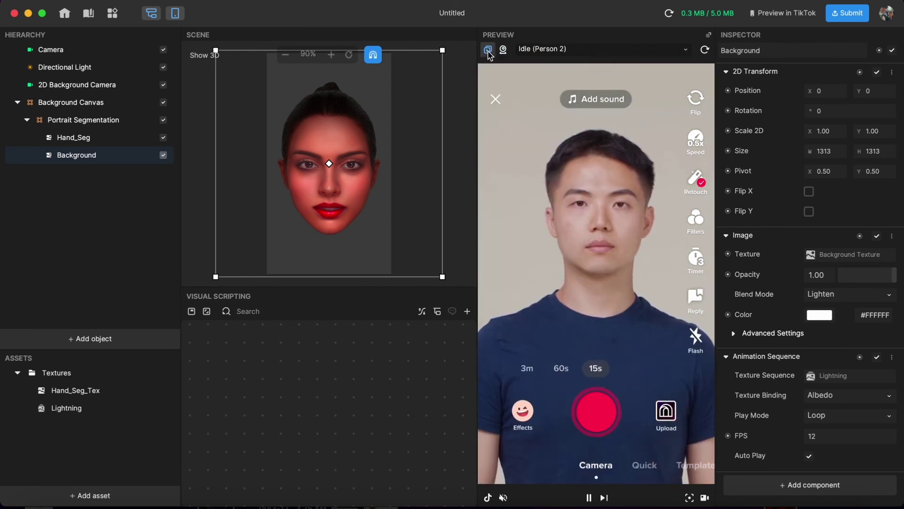